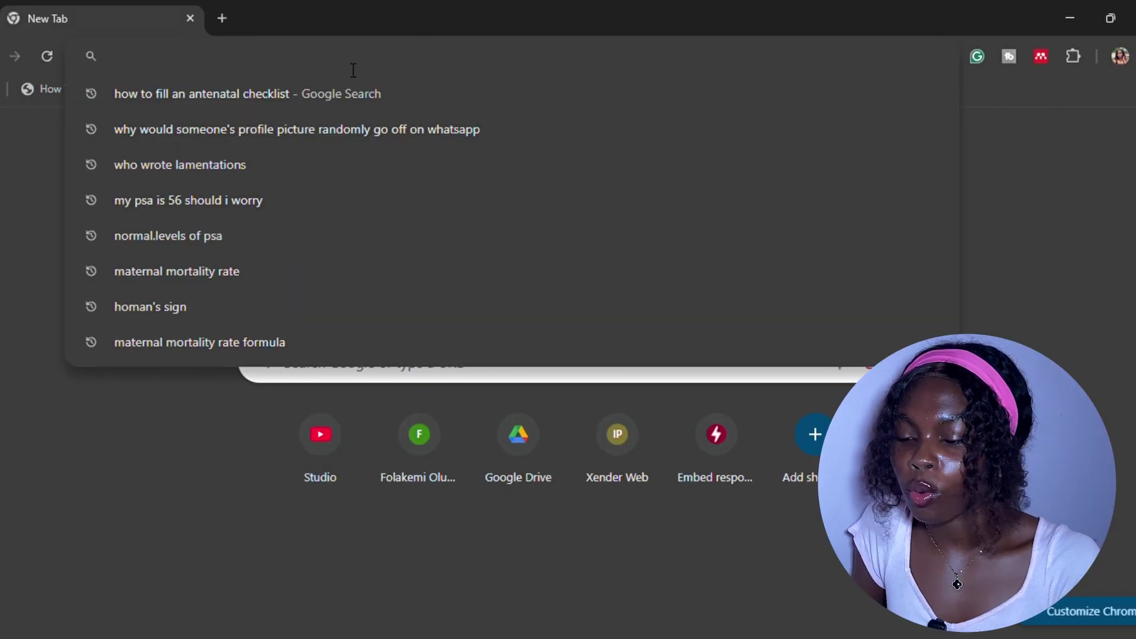
# - Go to jenni.ai in the browser's address bar
pyautogui.write('jenni')
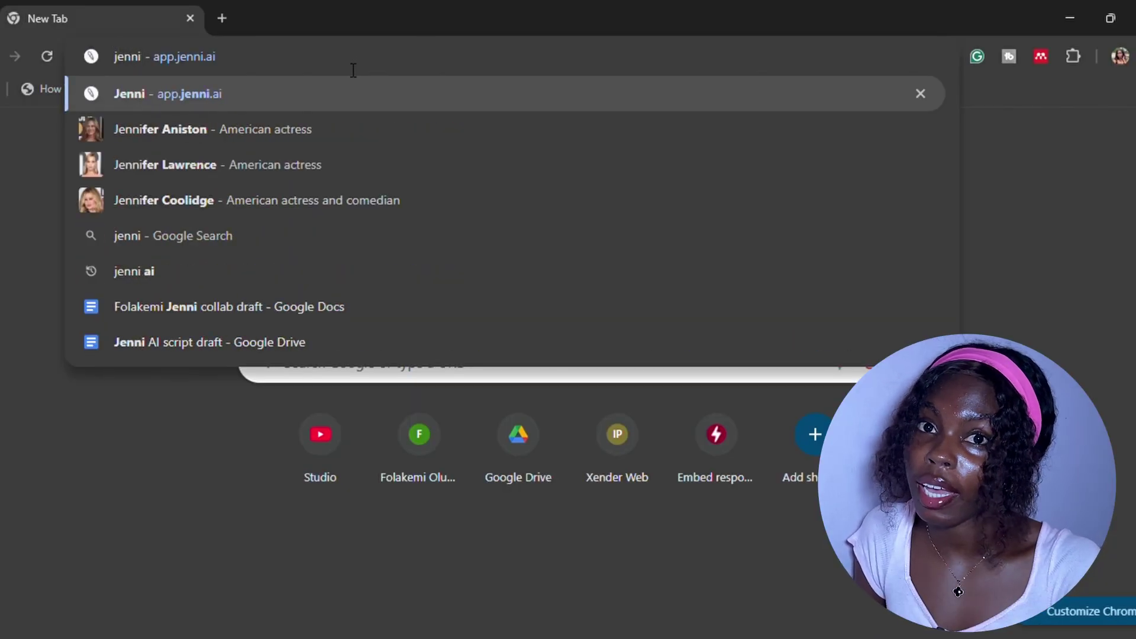
pyautogui.write('.ai')
pyautogui.press('Return')
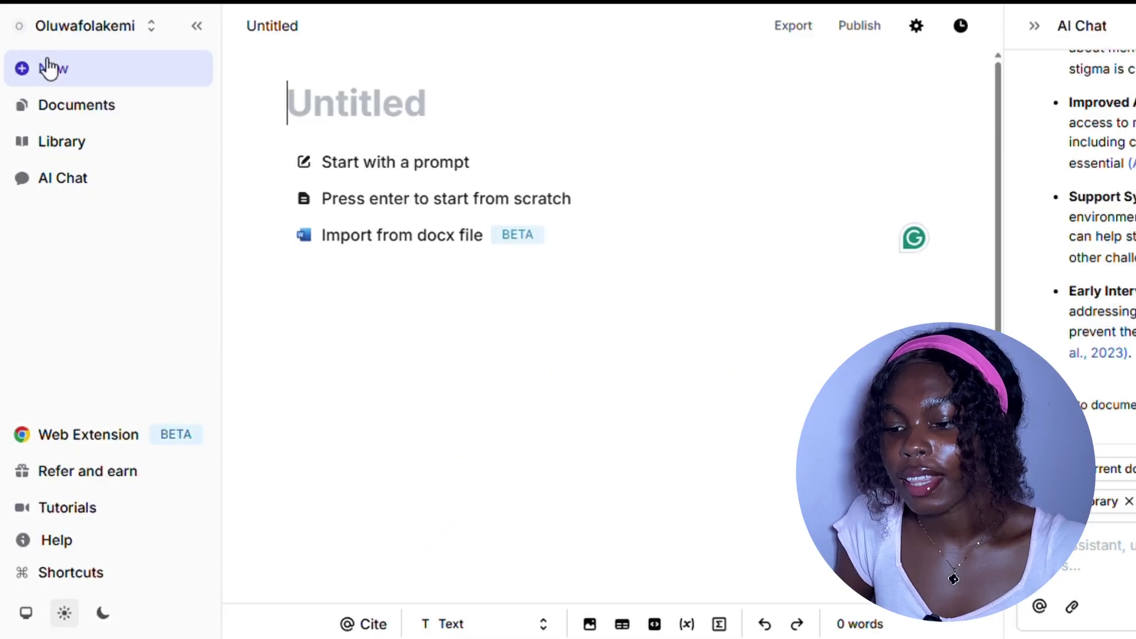
# - Enter the Jenni workspace and create a new Document from the New menu
pyautogui.click(165, 114)
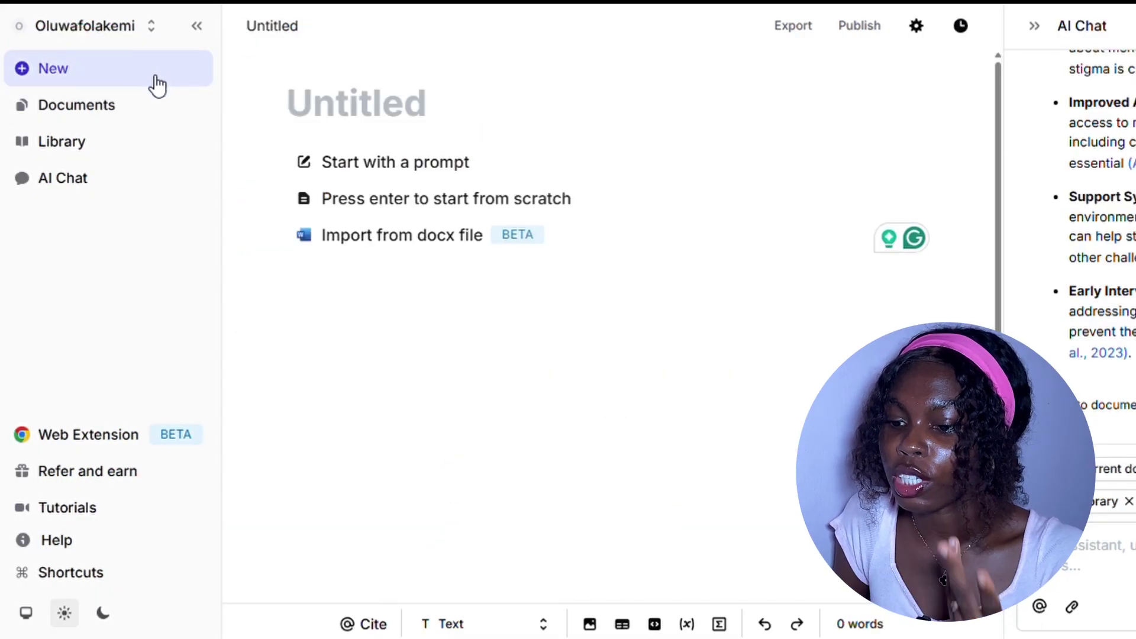
pyautogui.click(157, 85)
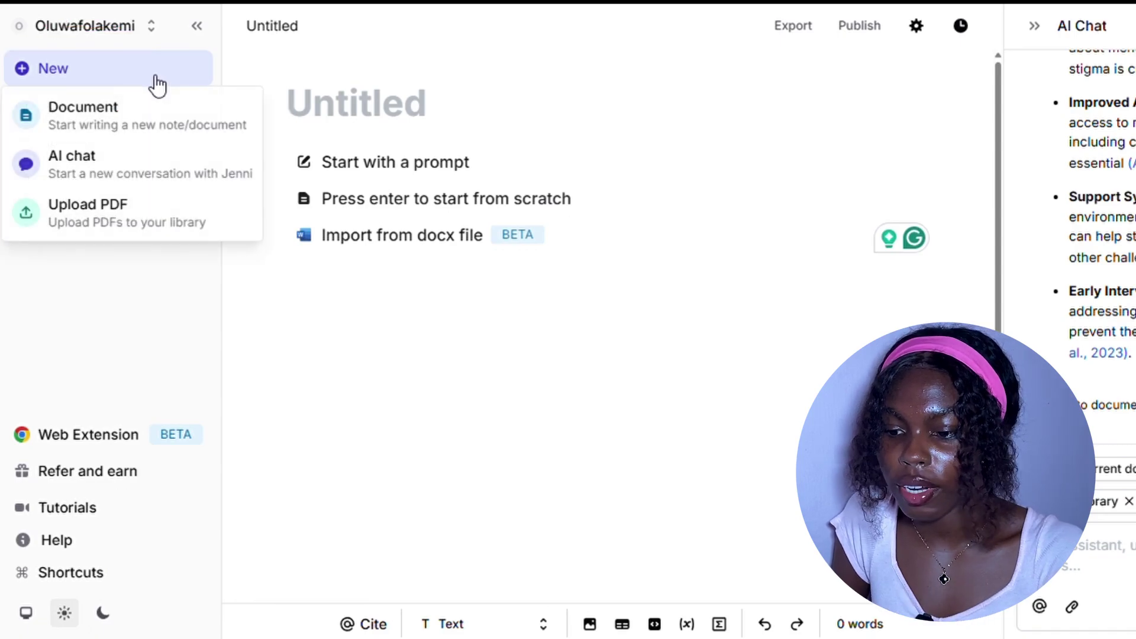
pyautogui.click(244, 125)
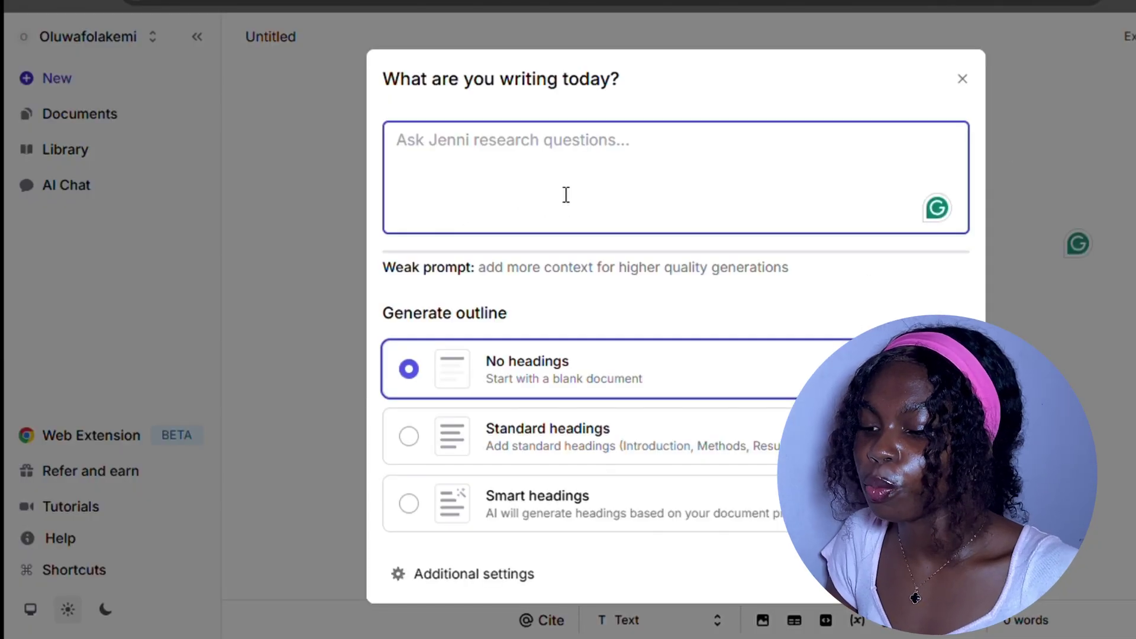
# - Enter the prompt 'mental health illnesses and drug abuse among Nigerian students', accepting spelling corrections
pyautogui.click(567, 194)
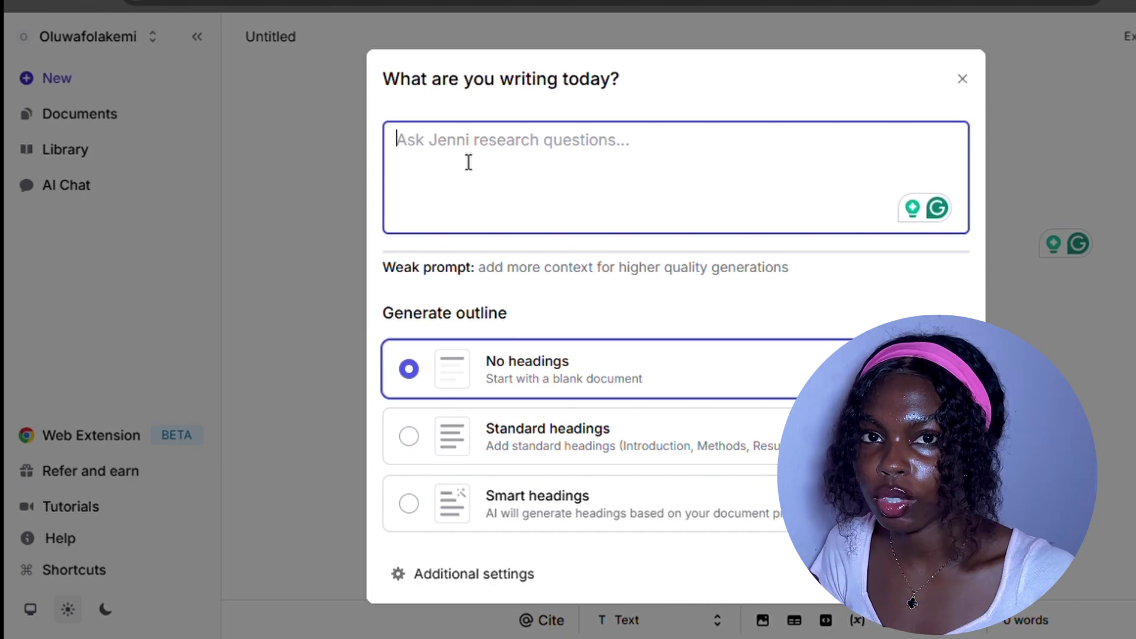
pyautogui.write('ment')
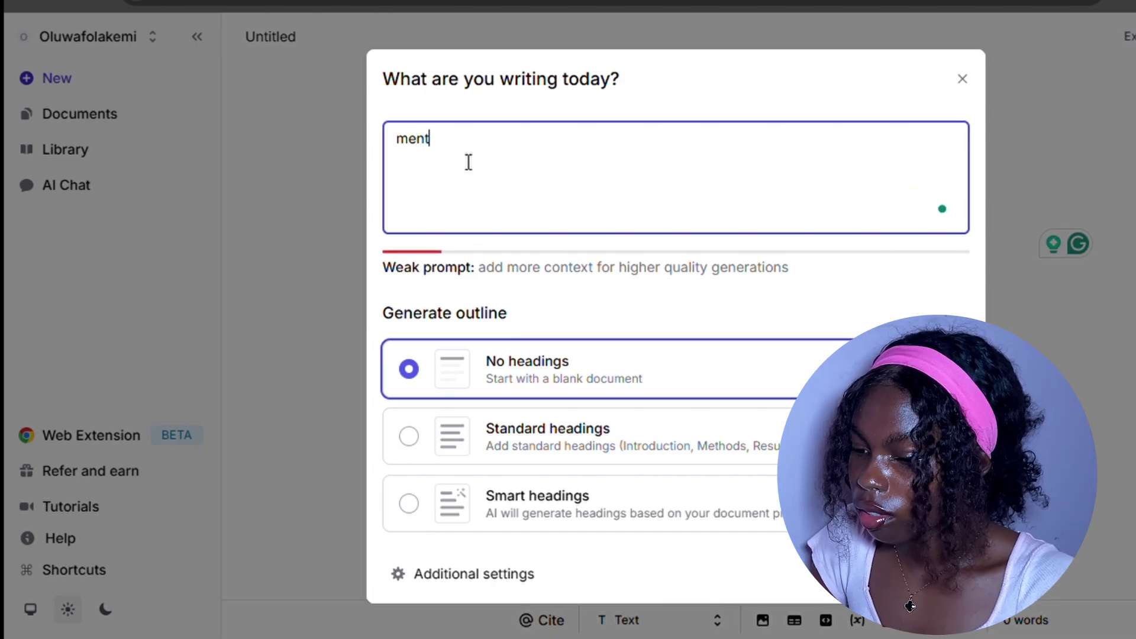
pyautogui.write('al health i')
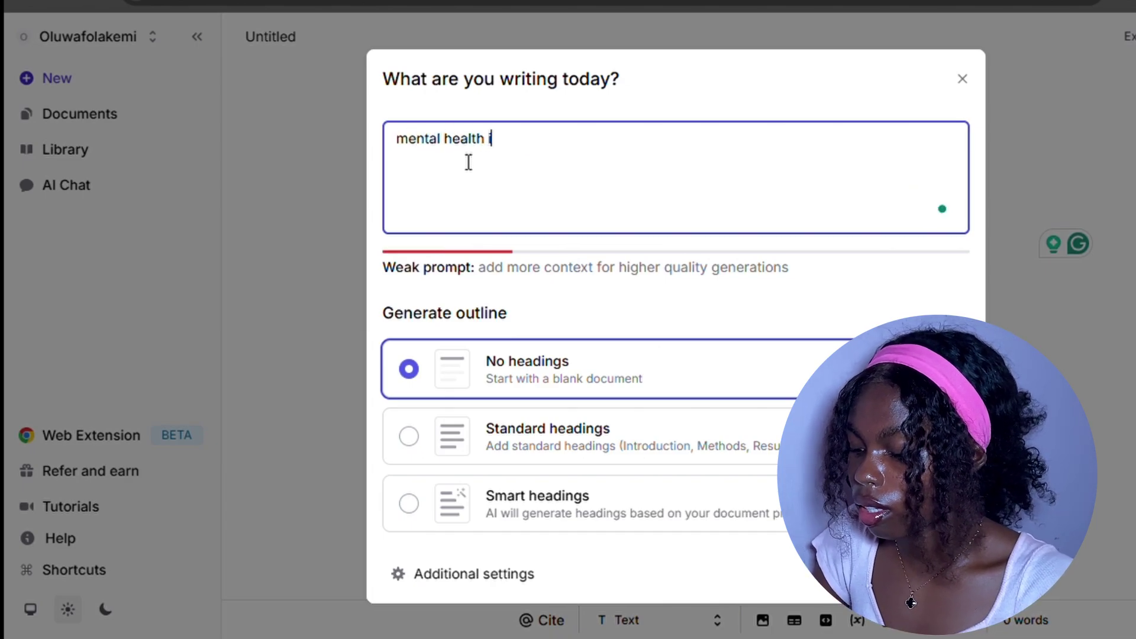
pyautogui.write('llnesses and ')
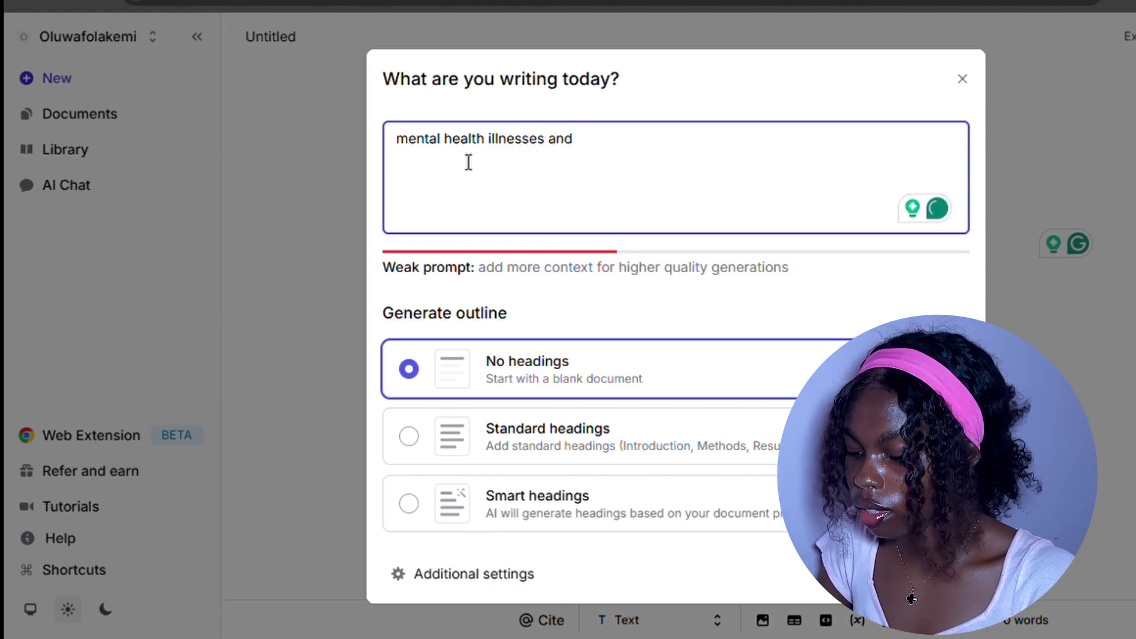
pyautogui.write('drug a')
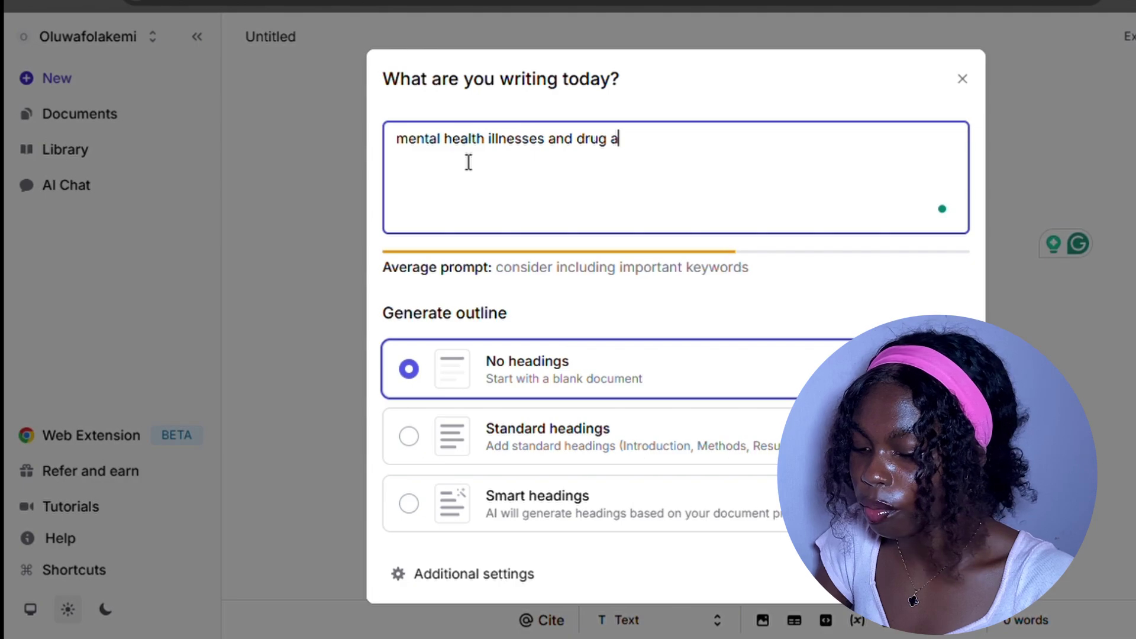
pyautogui.write('uc')
pyautogui.press('BackSpace')
pyautogui.press('BackSpace')
pyautogui.write('us')
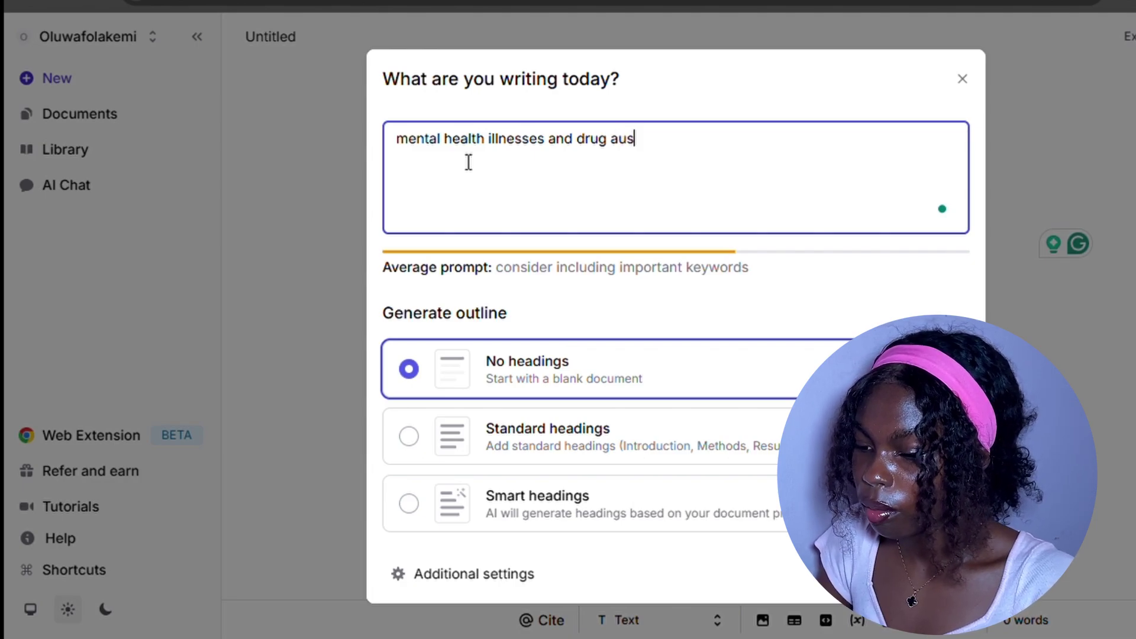
pyautogui.write('e amobgs')
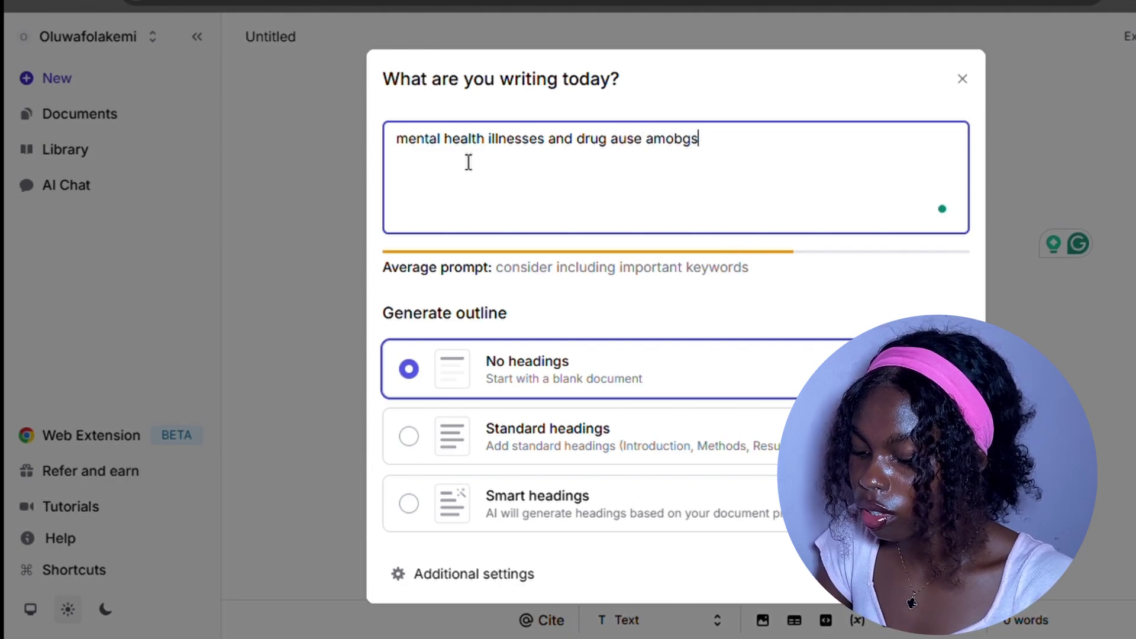
pyautogui.write('t nigeian students')
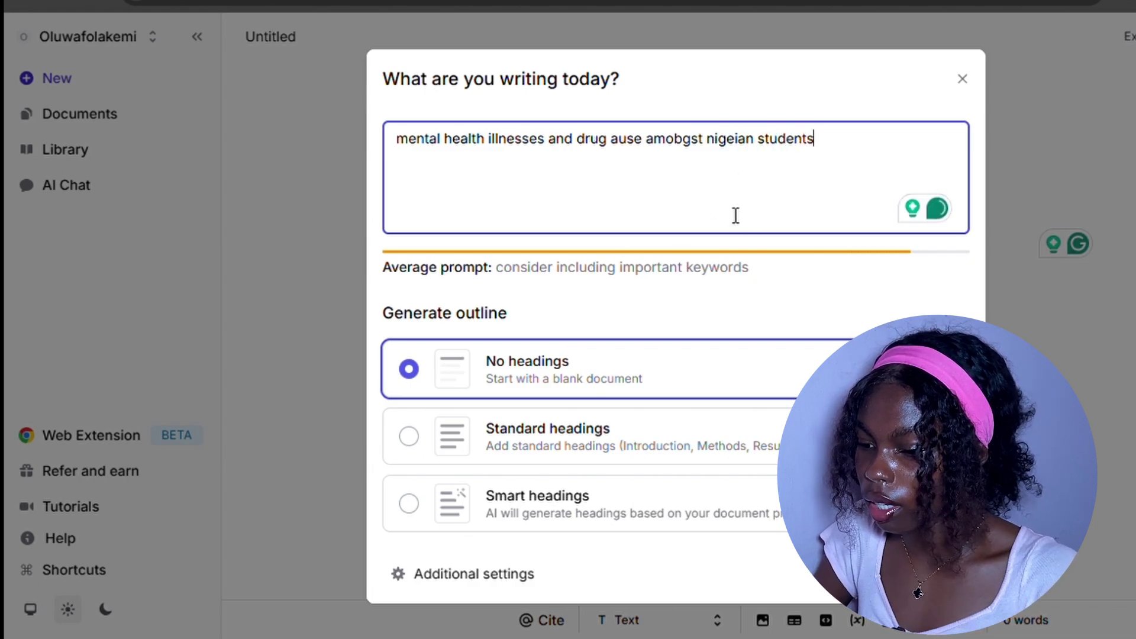
pyautogui.click(848, 107)
# - Finish the prompt with 'who live in the slum'
pyautogui.click(851, 148)
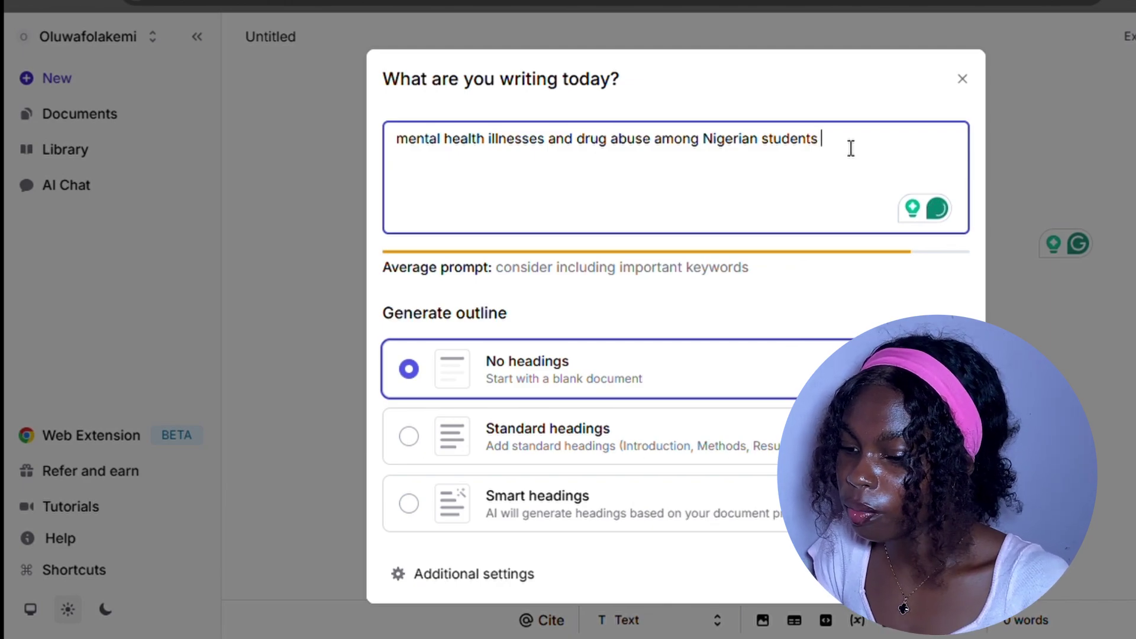
pyautogui.write('who live u')
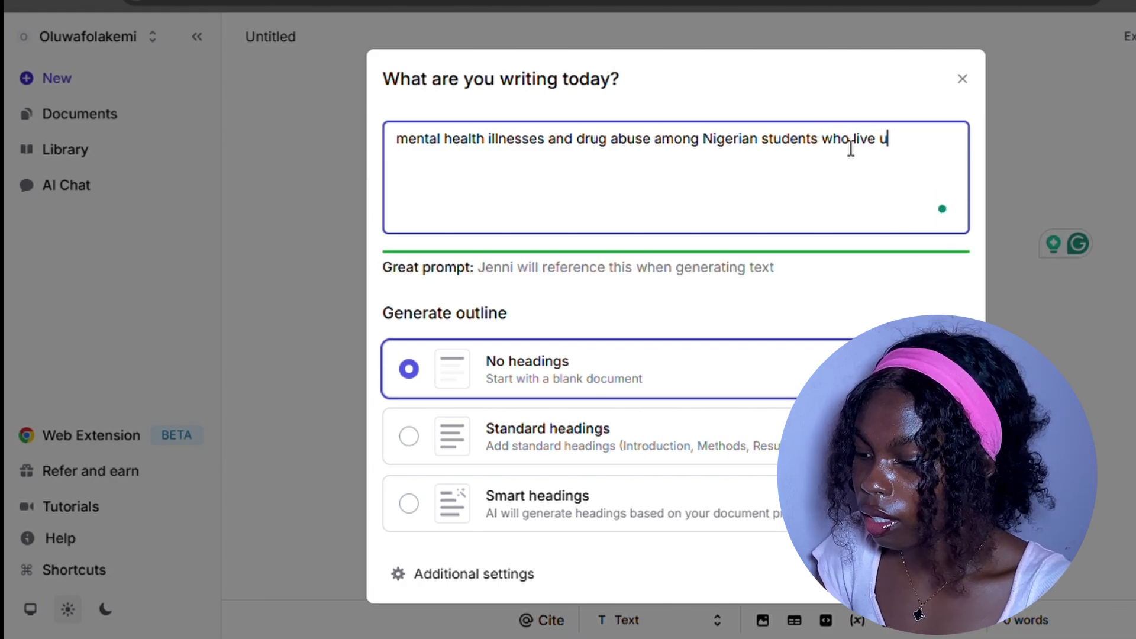
pyautogui.press('BackSpace')
pyautogui.write('in the slum')
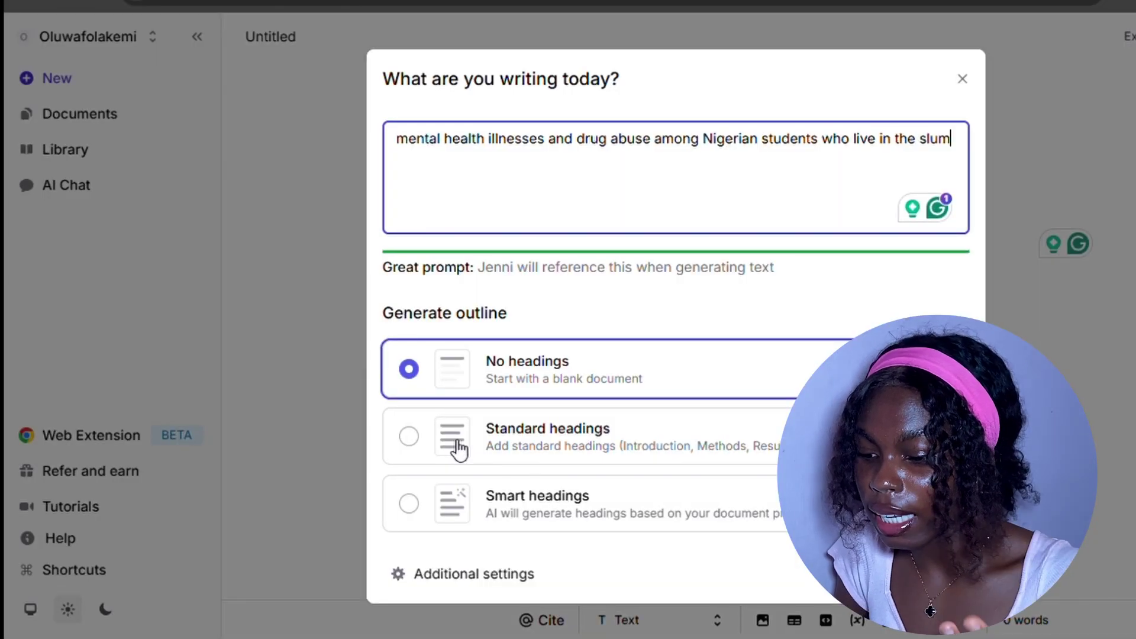
# - Generate the Standard headings outline and dismiss the grey AI suggestion below Conclusion
pyautogui.click(459, 450)
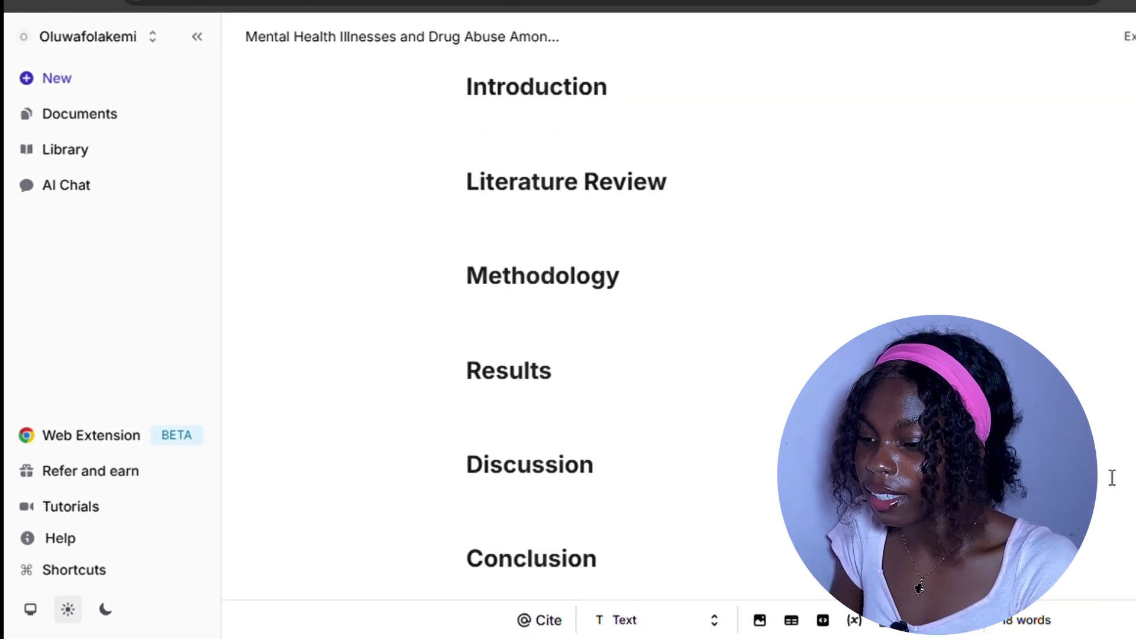
pyautogui.press('Up')
pyautogui.press('Up')
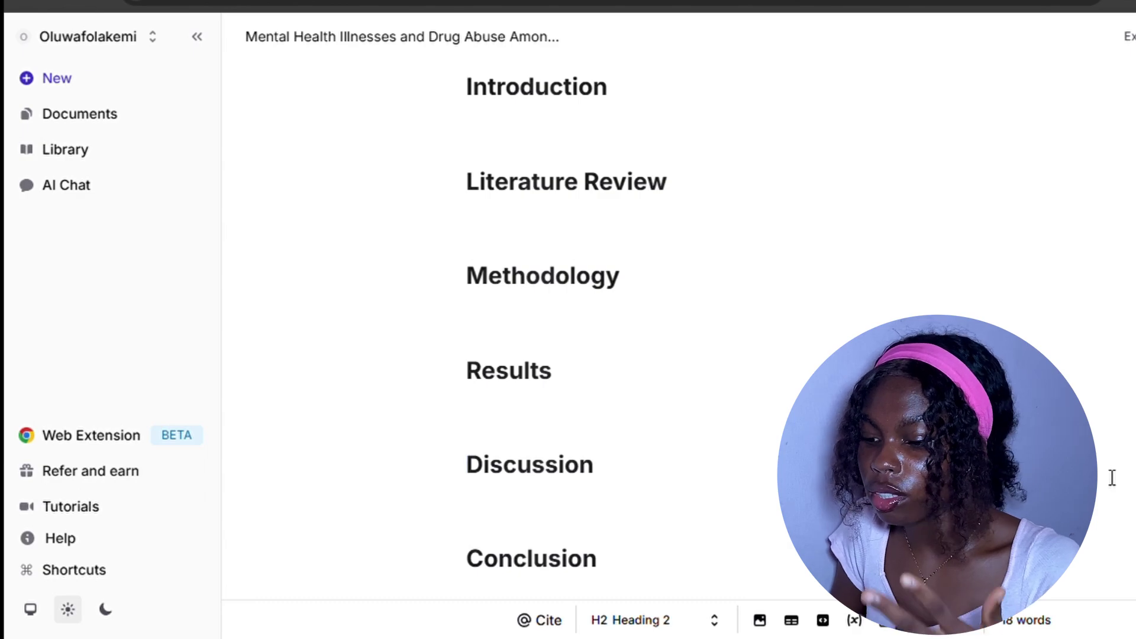
pyautogui.press('Escape')
pyautogui.press('Down')
pyautogui.press('Down')
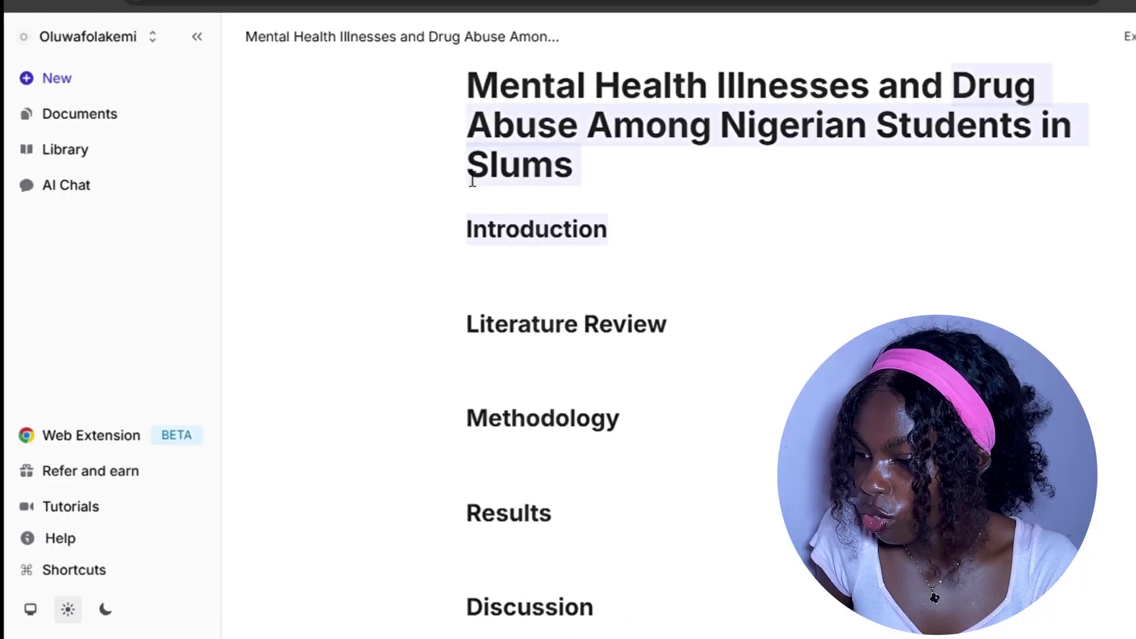
# - Move 'Drug Abuse' to the title's start and fix the 'and' joining the topics
pyautogui.moveTo(472, 180); pyautogui.dragTo(557, 127)
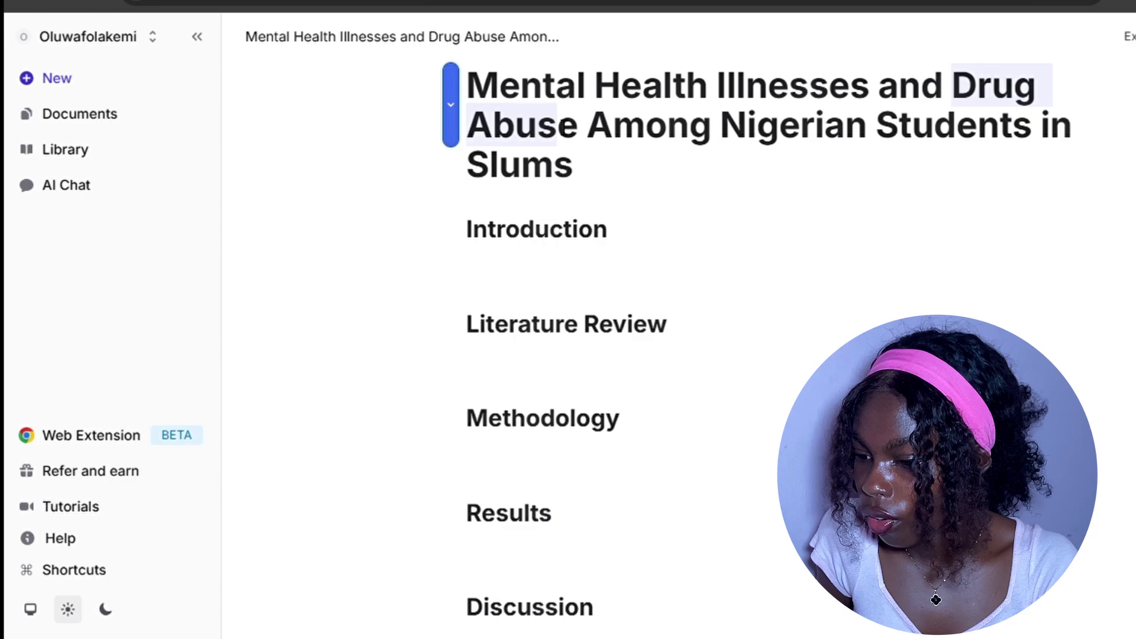
pyautogui.hotkey('ctrl', 'x')
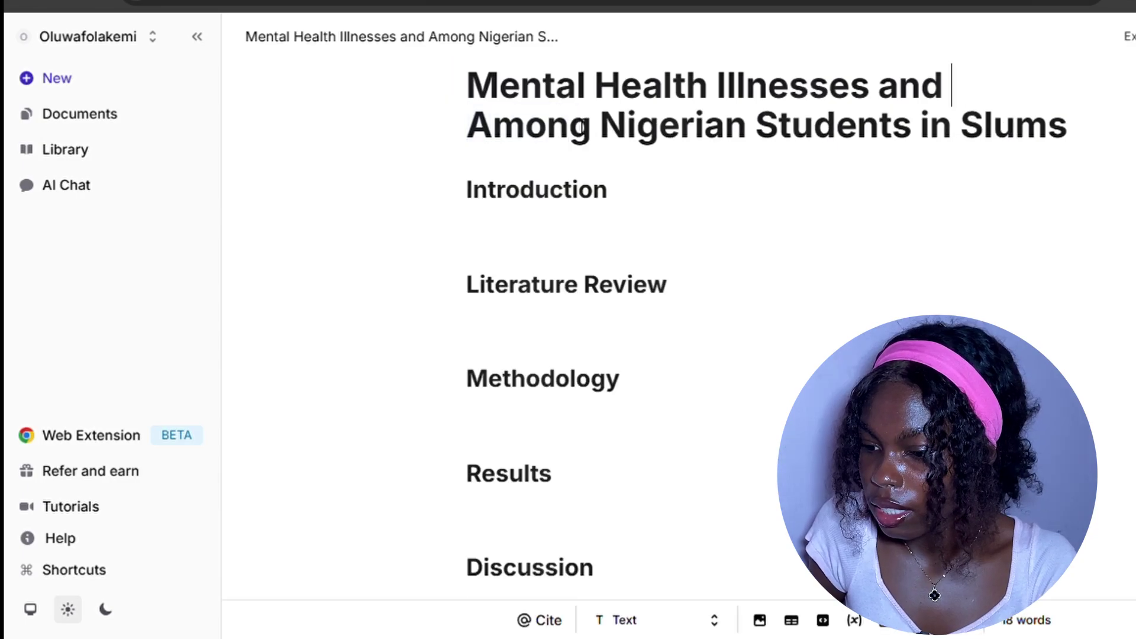
pyautogui.click(478, 93)
pyautogui.hotkey('ctrl', 'v')
pyautogui.write('and')
pyautogui.click(644, 131)
pyautogui.press('BackSpace')
pyautogui.press('BackSpace')
pyautogui.press('BackSpace')
pyautogui.press('BackSpace')
pyautogui.press('BackSpace')
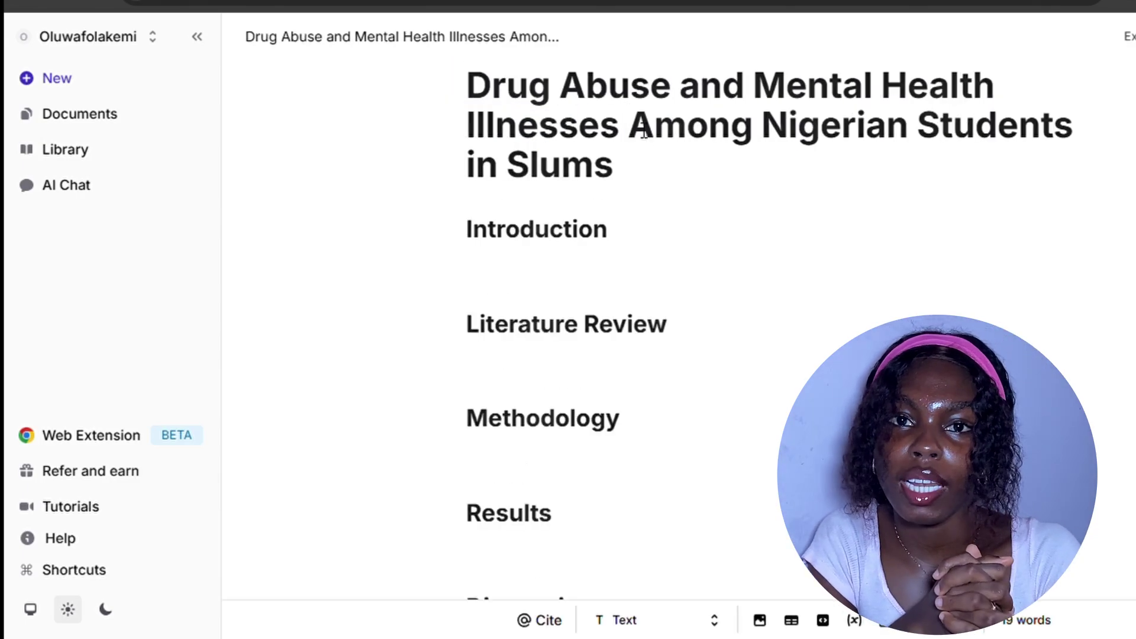